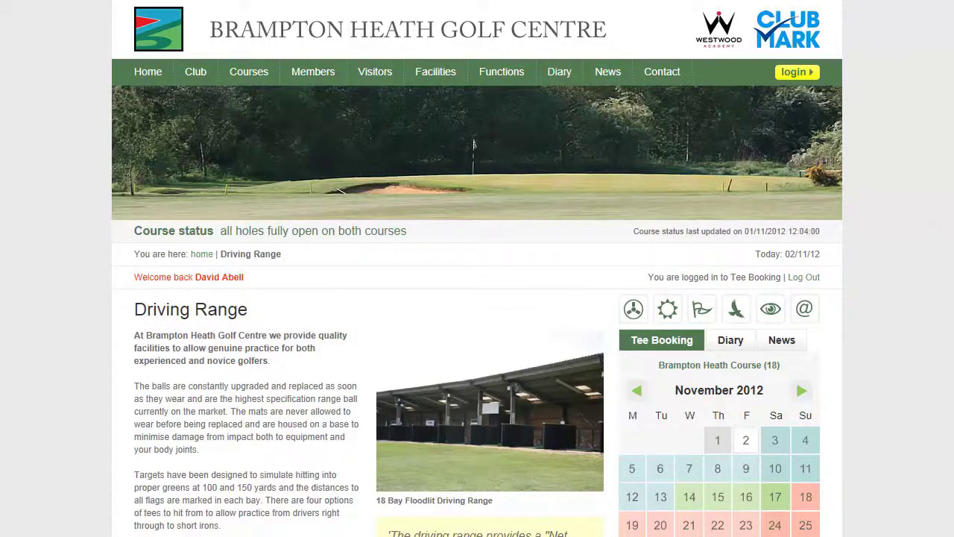
Scroll down the Driving Range page and back up to the top
scroll(477, 298, down, 3)
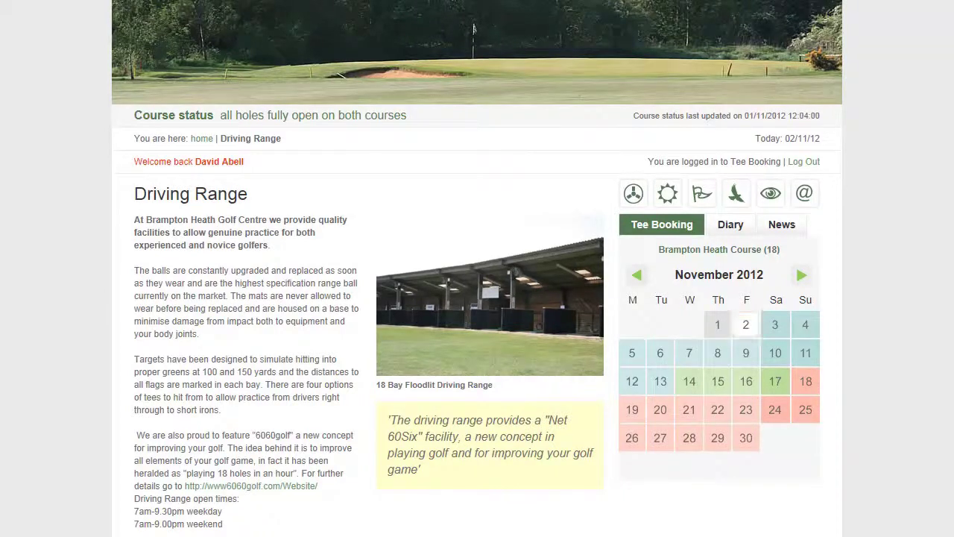
scroll(896, 71, up, 2)
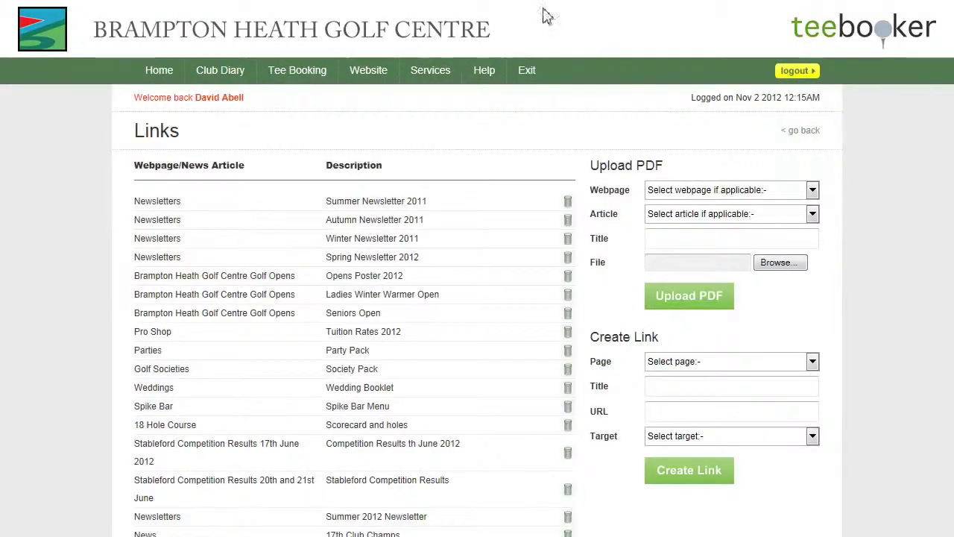
Check the Upload PDF form's Webpage and Article dropdowns, leaving the Webpage list open
mouse_move(352, 81)
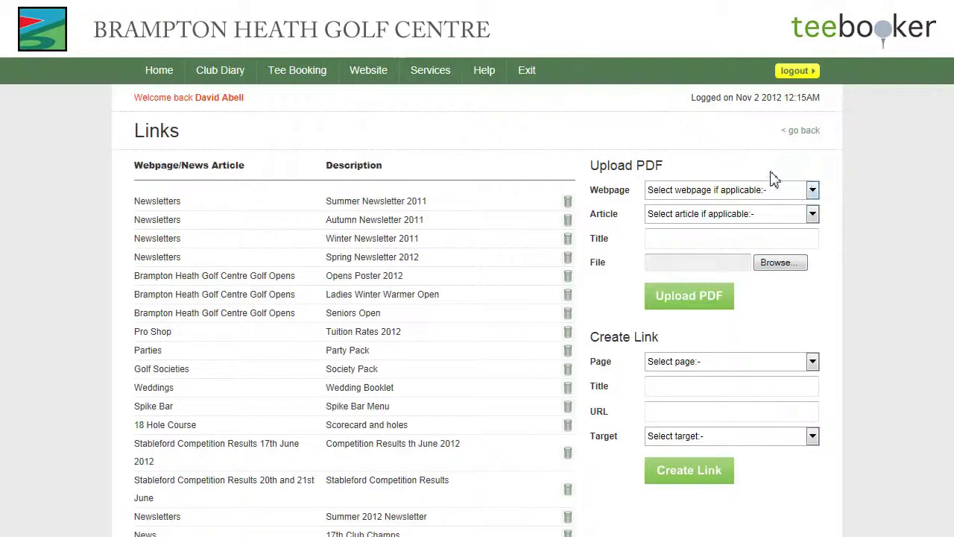
click(813, 191)
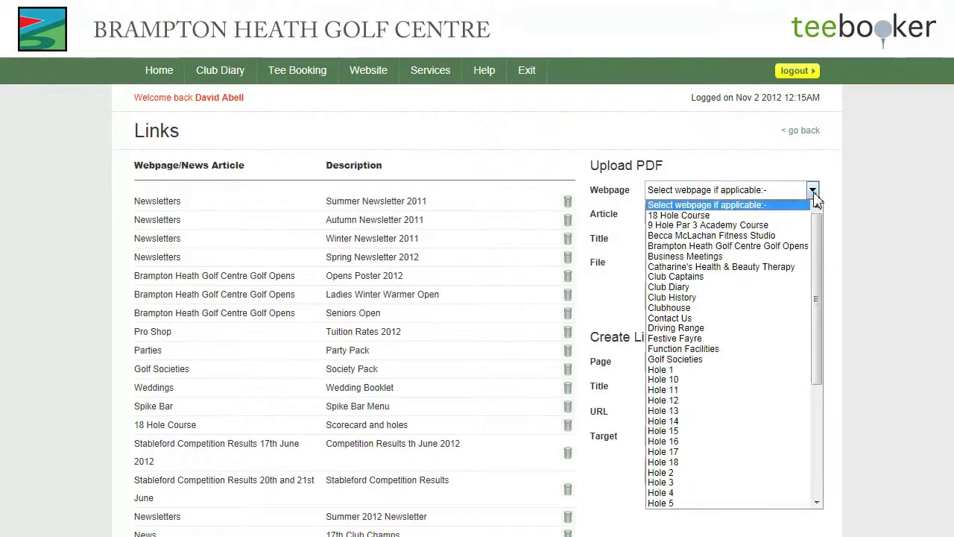
click(809, 178)
click(814, 214)
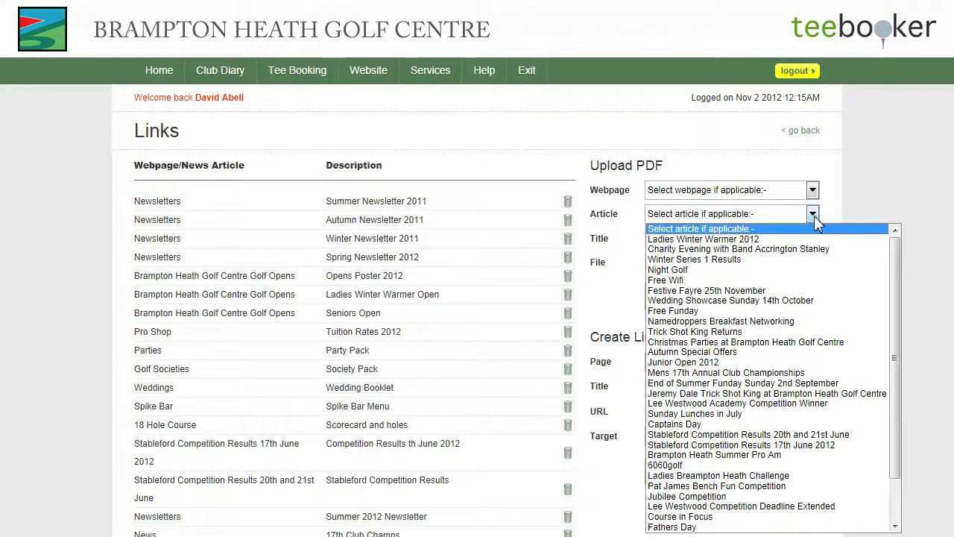
click(708, 166)
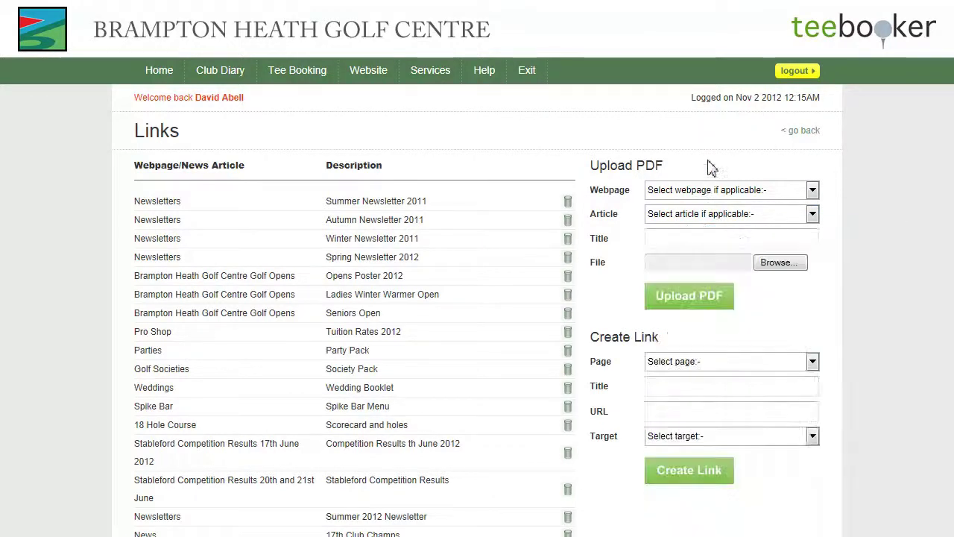
click(815, 193)
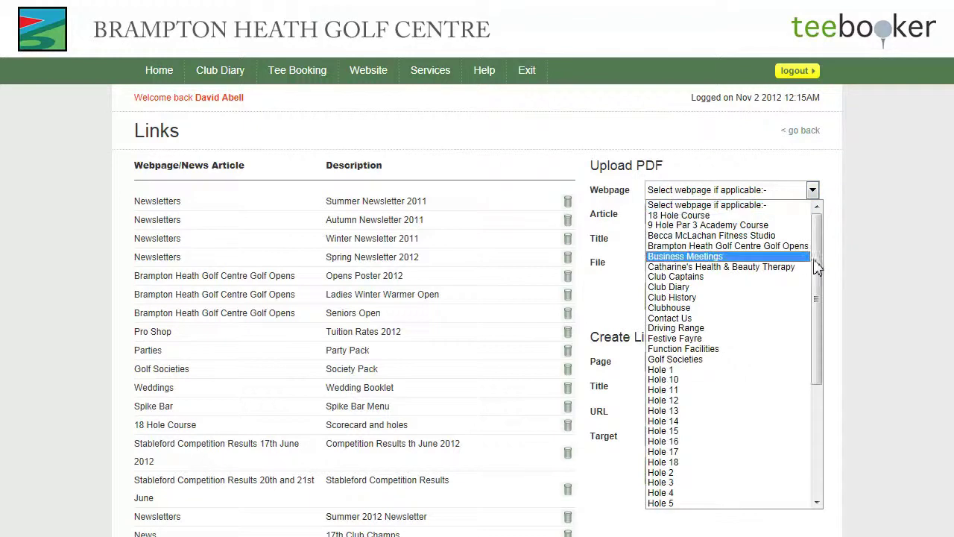
Upload the Analytics traffic sources PDF titled 'Driving ange Prices' to the Driving Range page
click(749, 340)
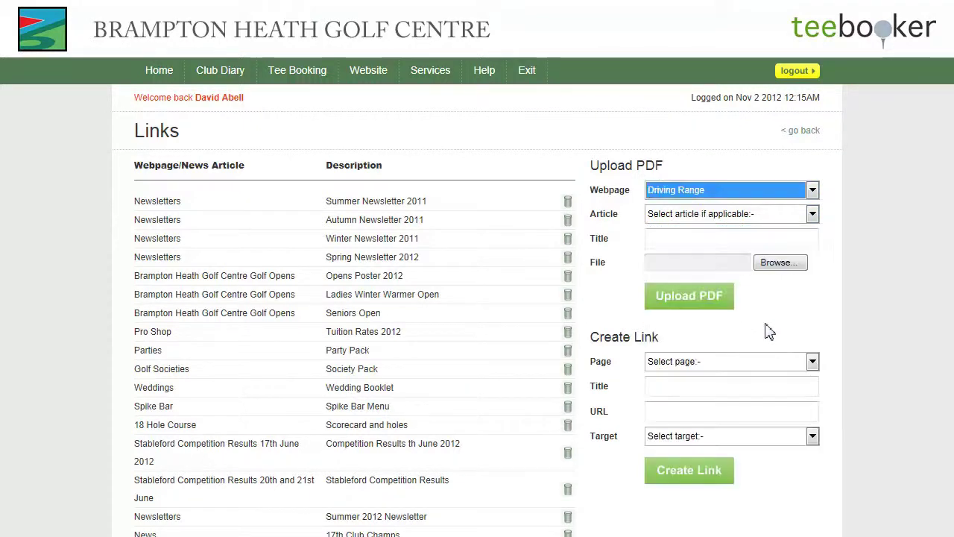
click(673, 241)
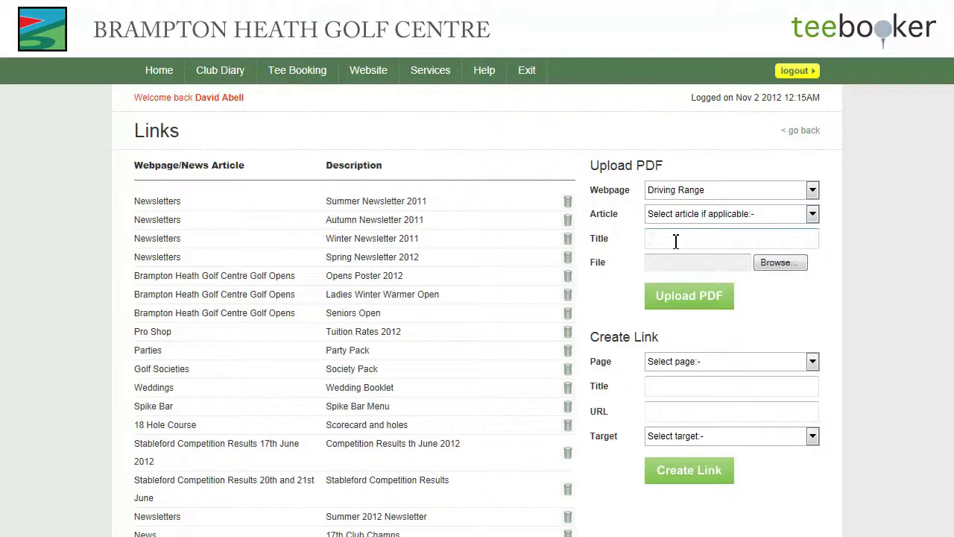
click(775, 264)
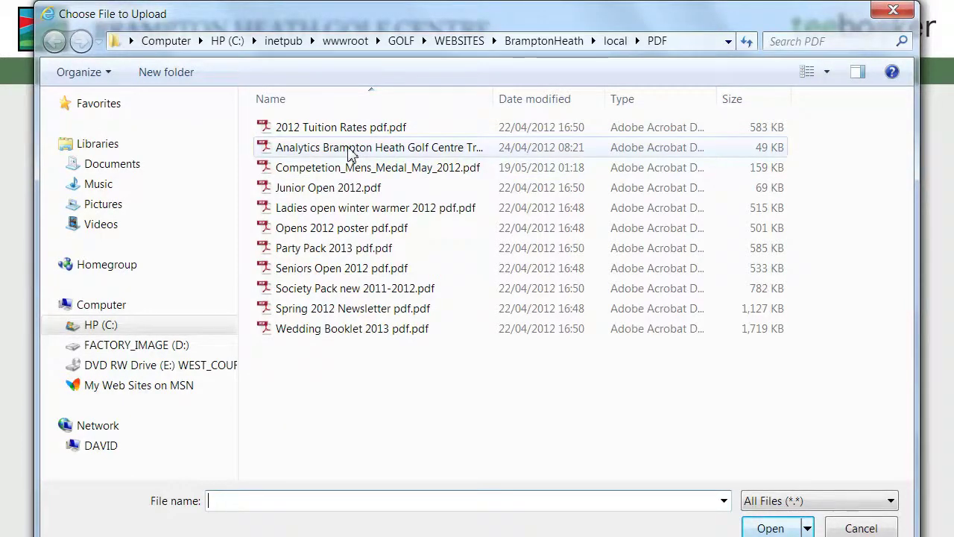
click(350, 149)
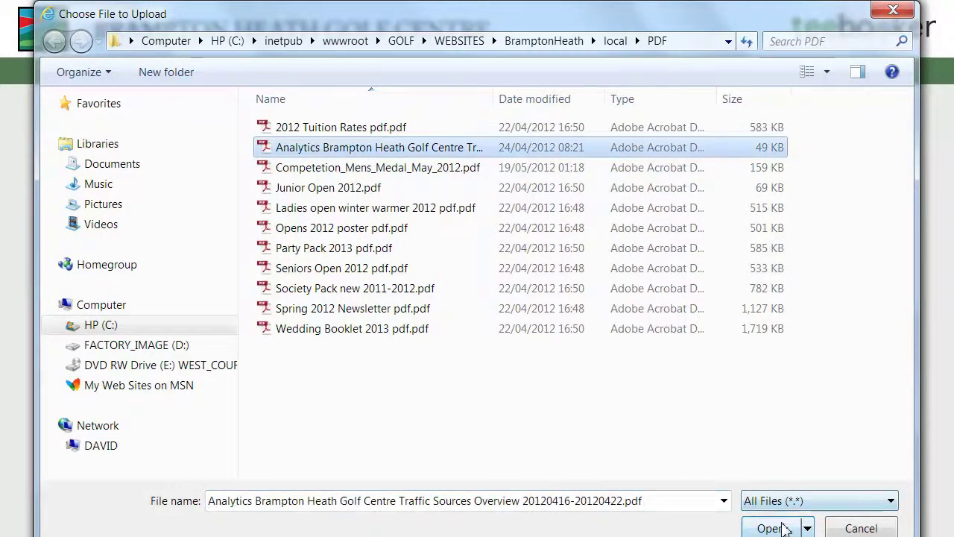
click(776, 528)
click(704, 235)
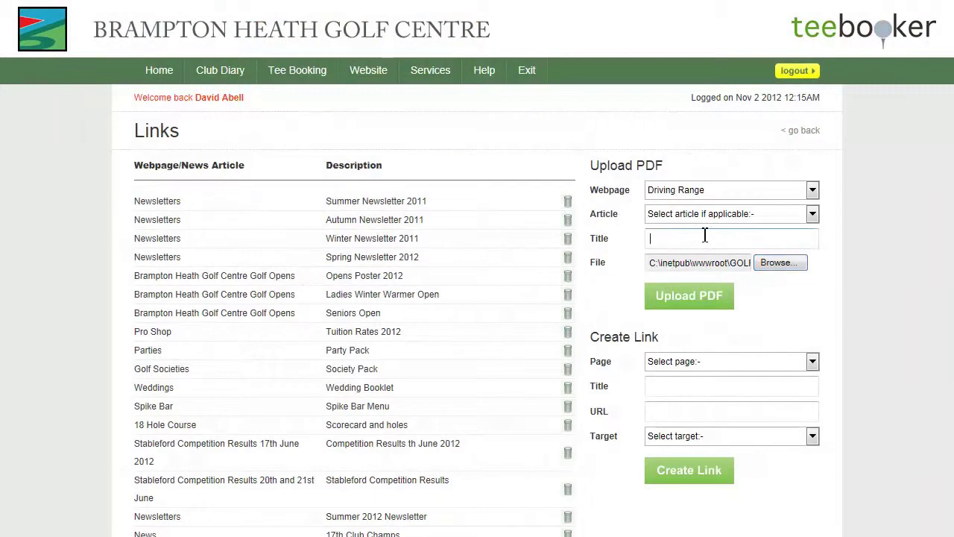
text(Driving ange Prices)
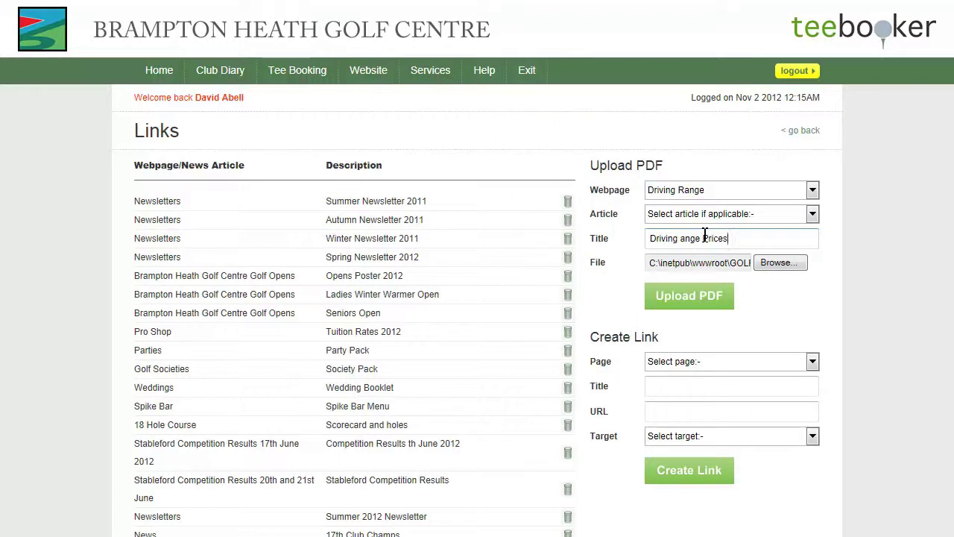
click(700, 298)
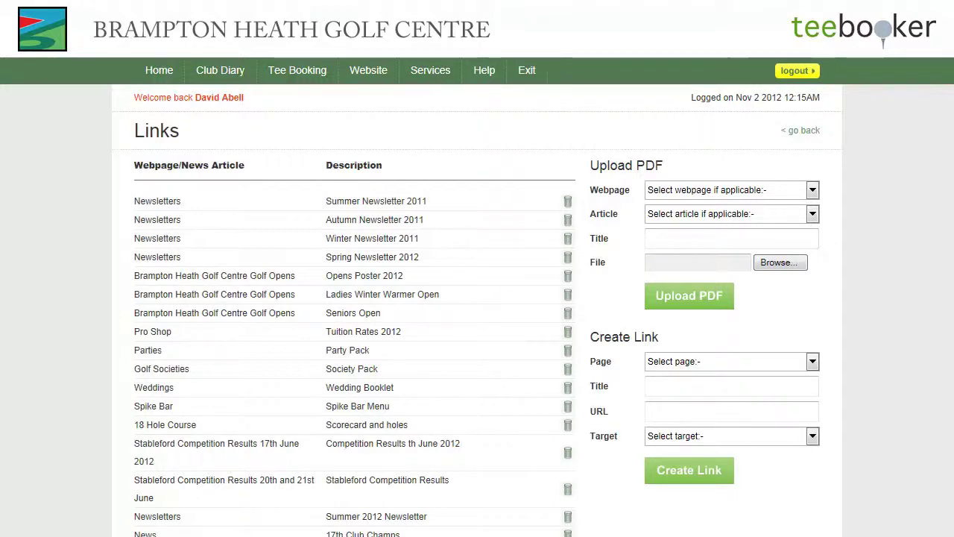
Create a BBC link on the Driving Range page that opens in a new window
scroll(820, 290, down, 3)
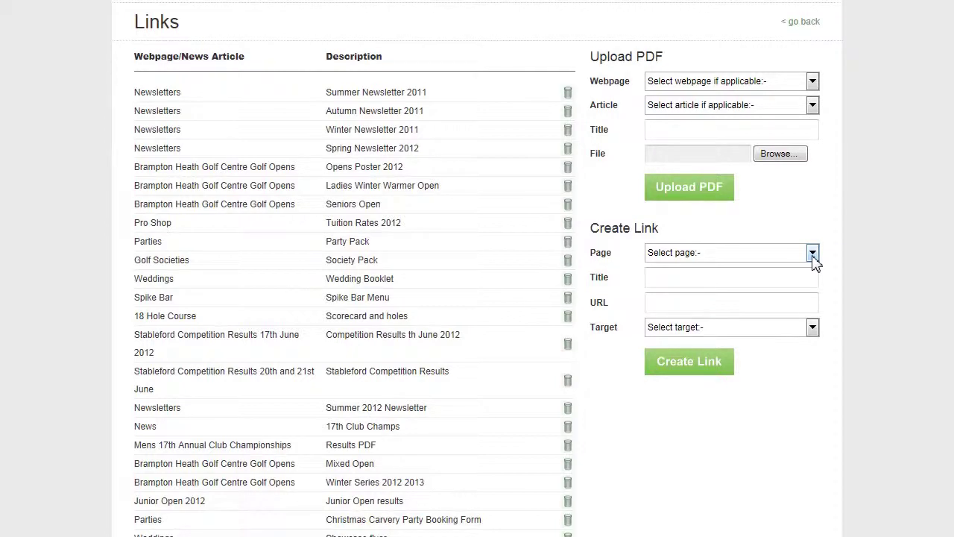
click(812, 253)
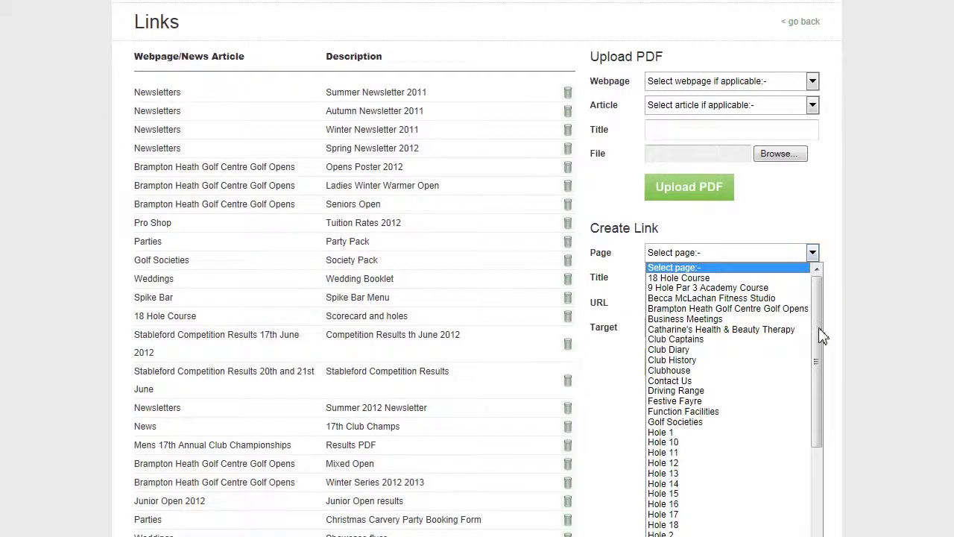
click(674, 391)
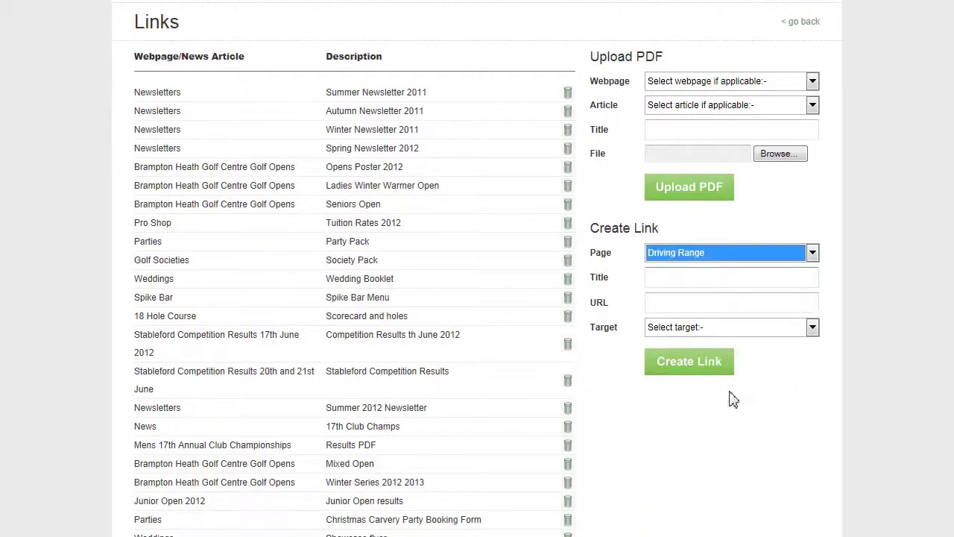
click(693, 278)
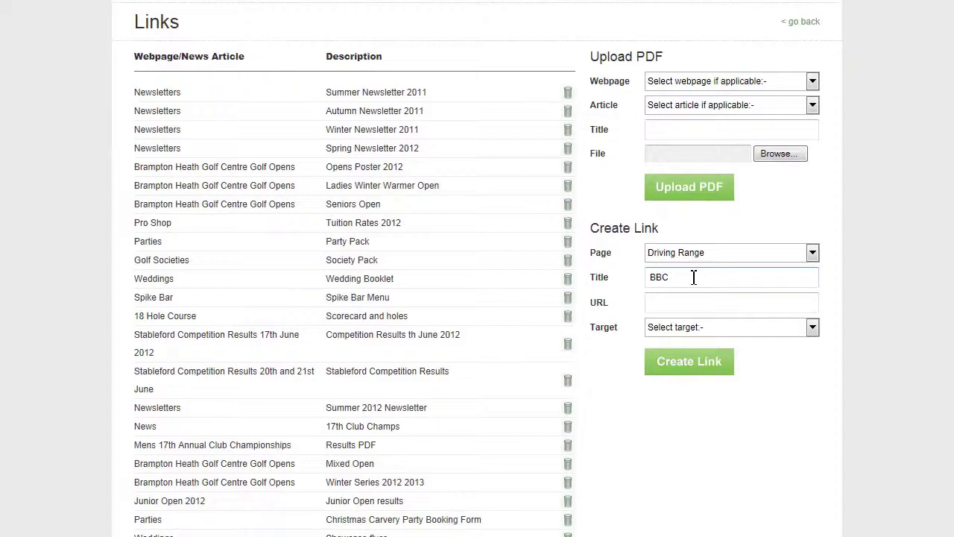
click(684, 303)
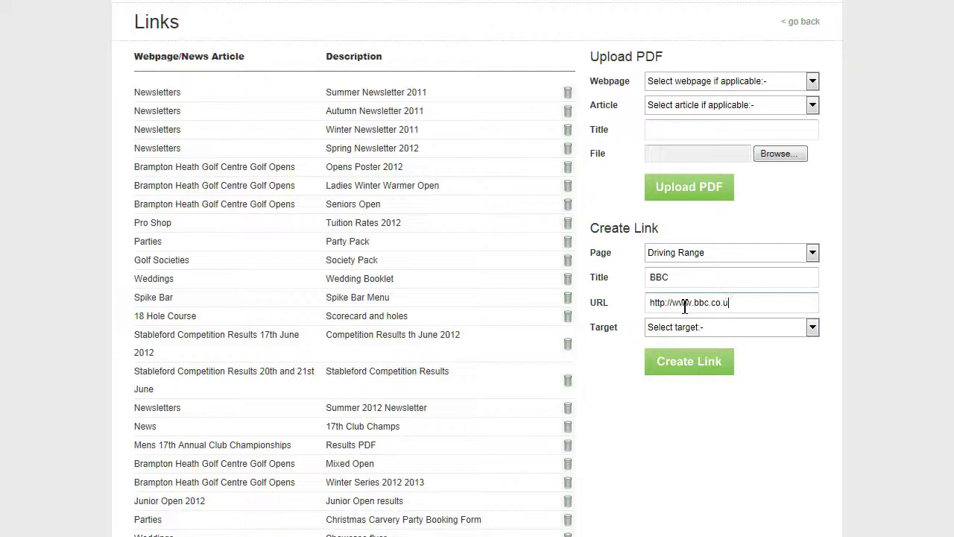
click(816, 334)
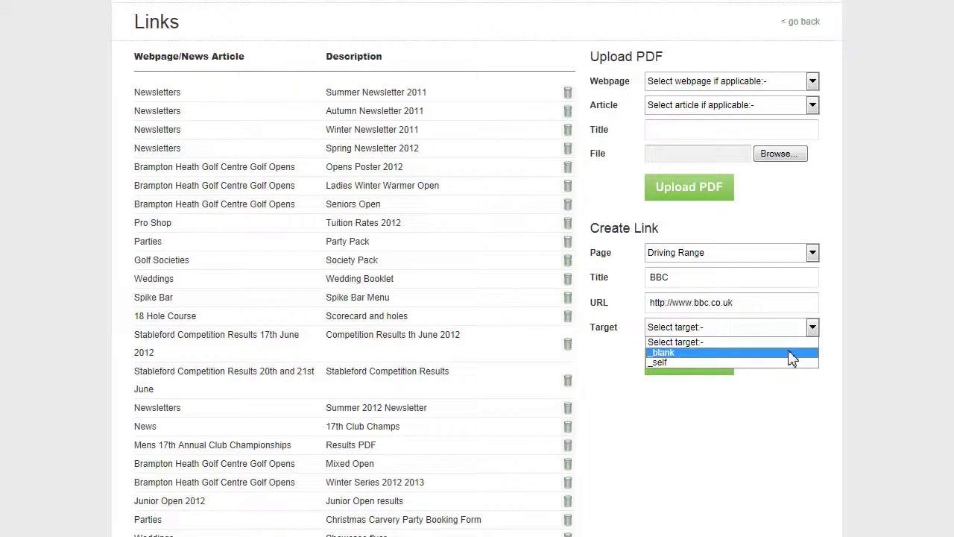
click(792, 353)
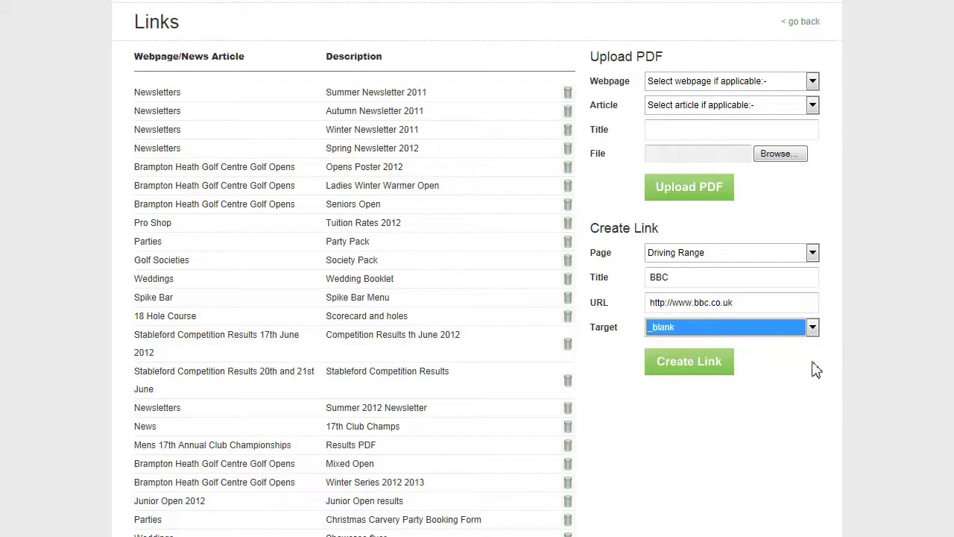
click(710, 369)
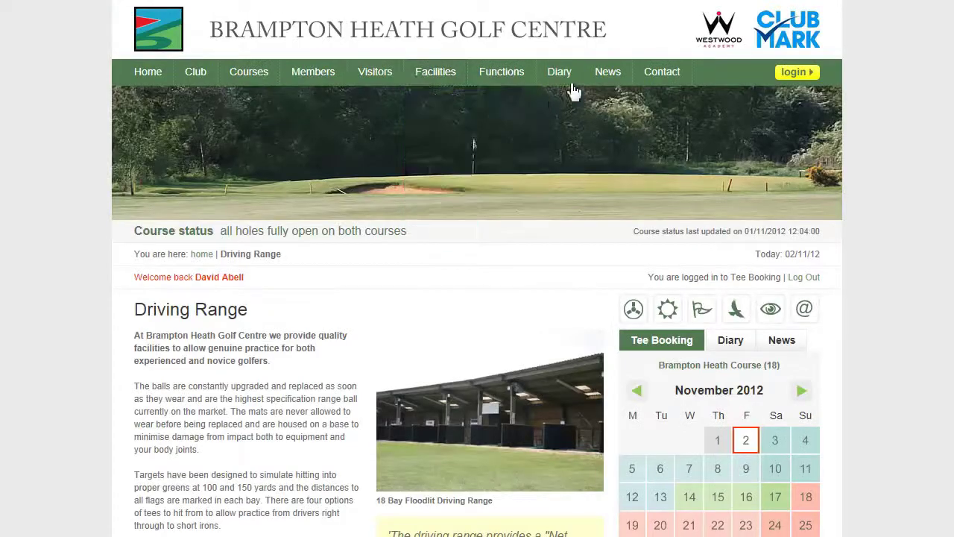
Open the Charity Evening with Band Accrington Stanley article from the News Articles list
mouse_move(610, 72)
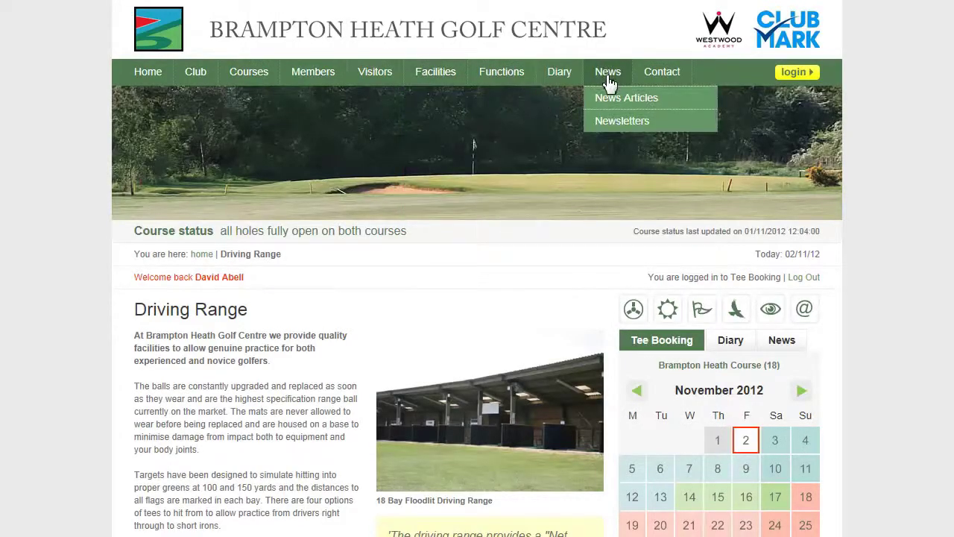
click(609, 105)
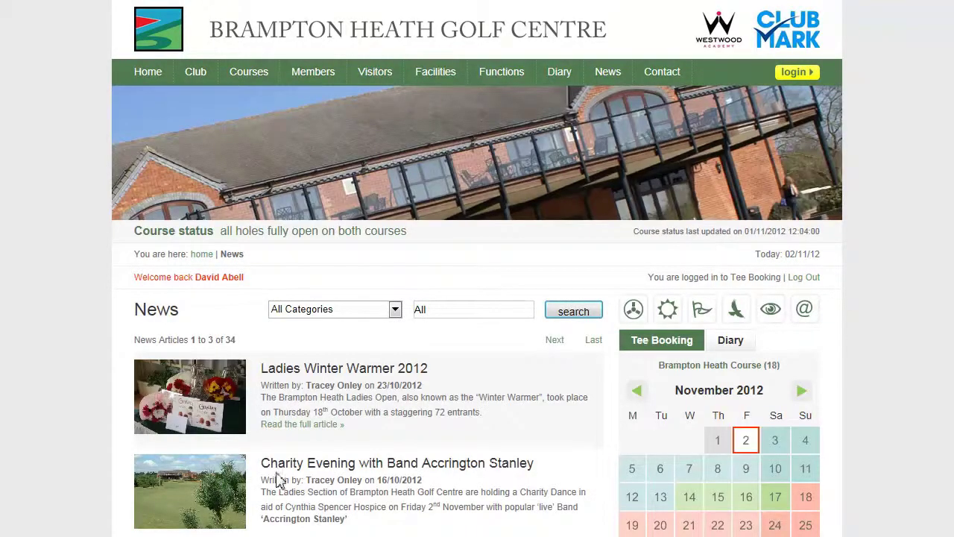
click(205, 491)
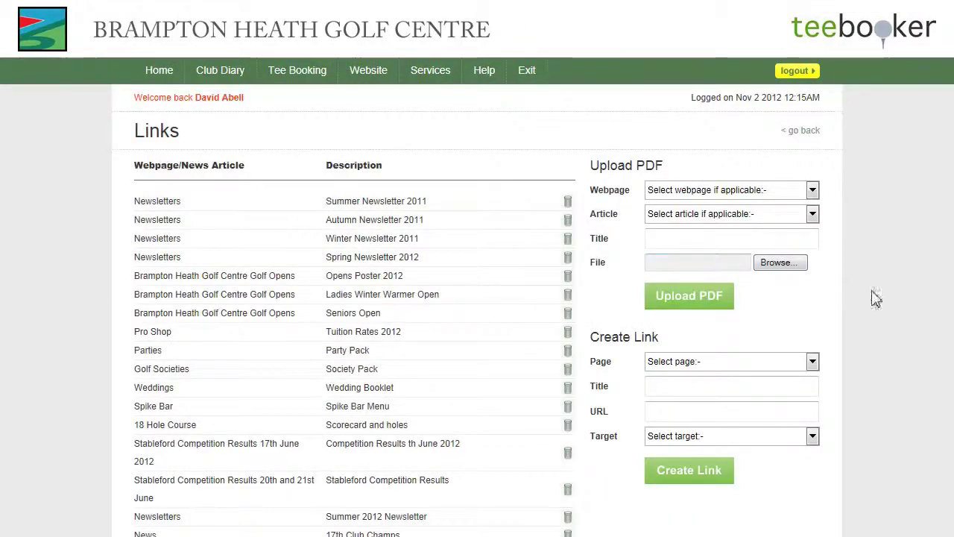
Add a 'News Story' link on Driving Range to the pasted Charity Evening article URL, target _self
click(813, 362)
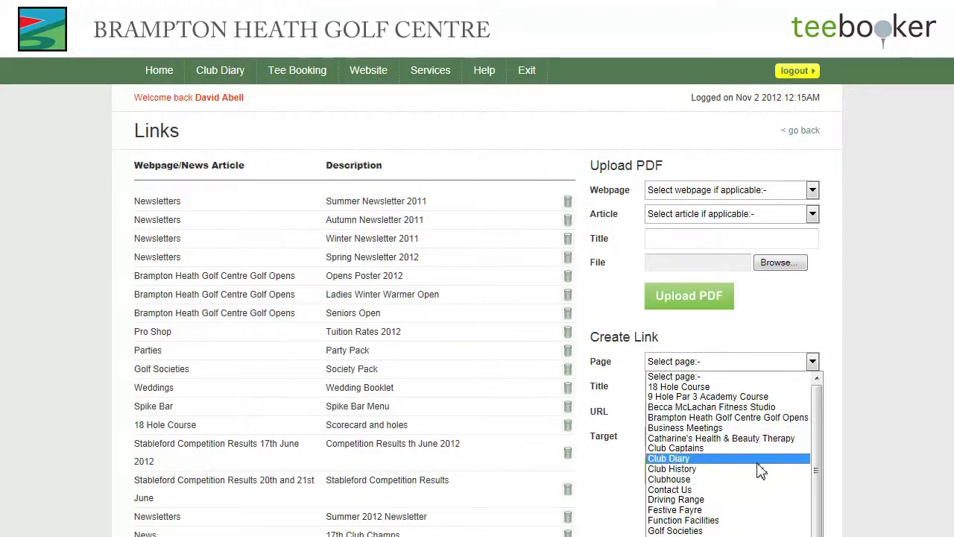
click(743, 500)
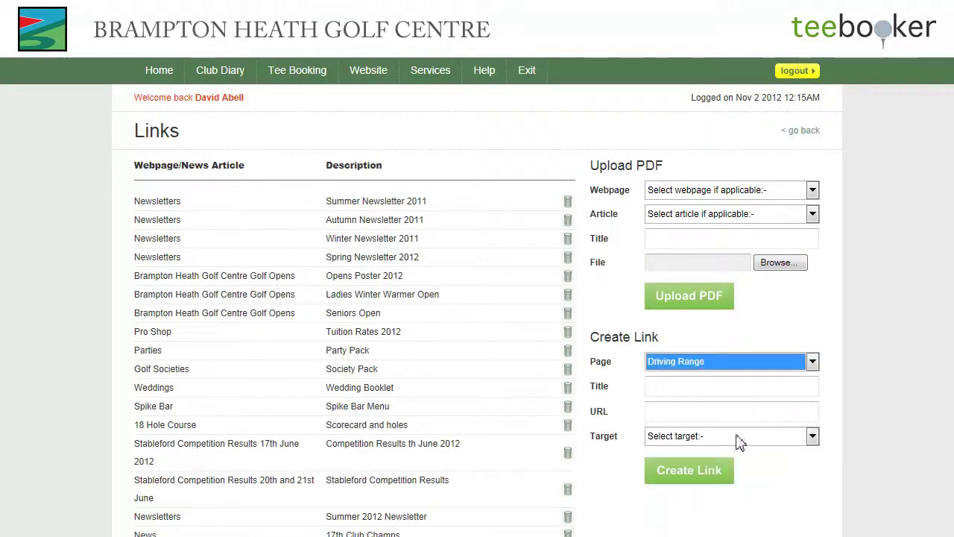
click(696, 413)
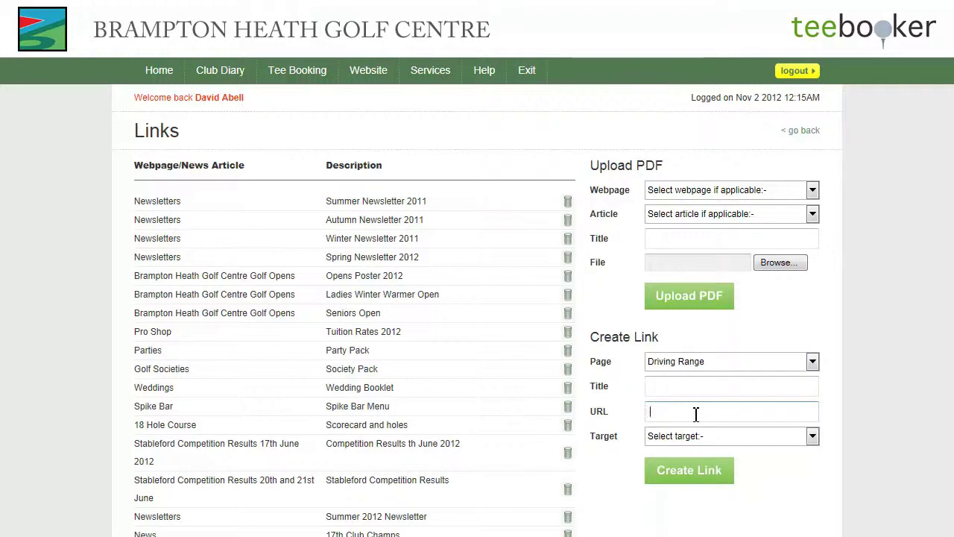
key(ctrl+v)
click(679, 388)
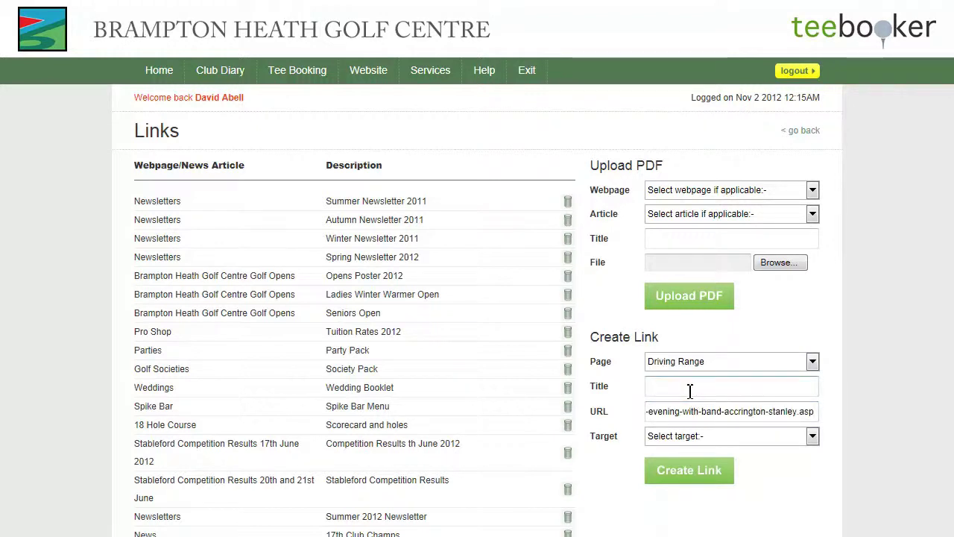
text(News Story)
click(812, 438)
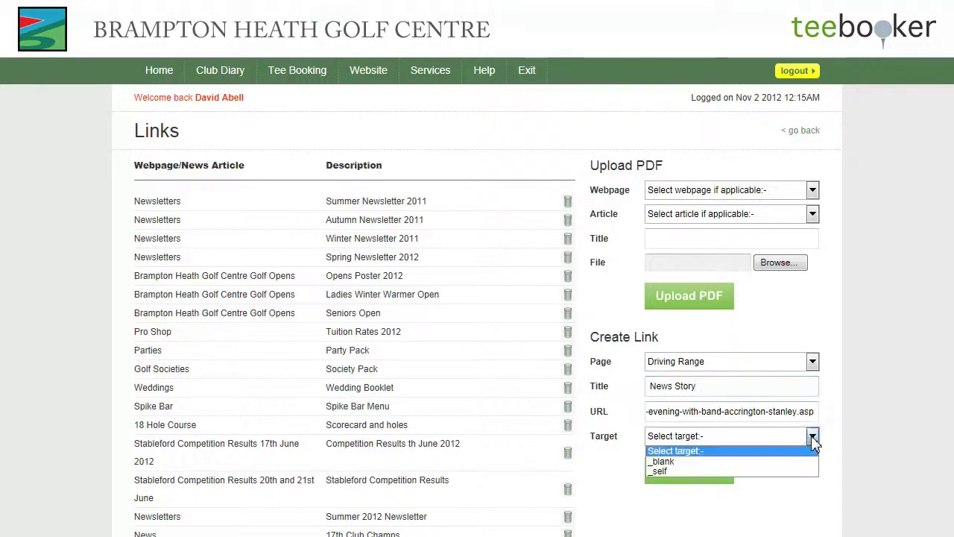
click(798, 472)
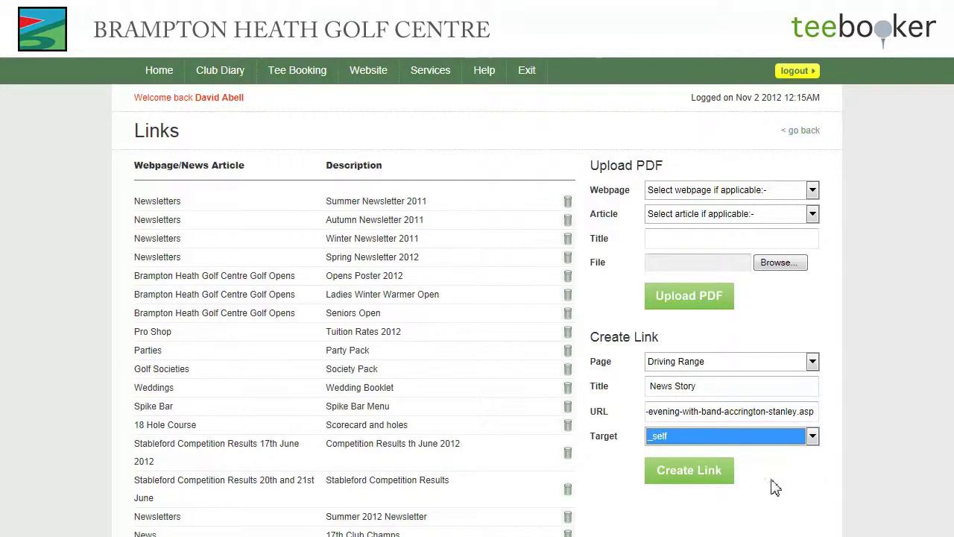
click(714, 479)
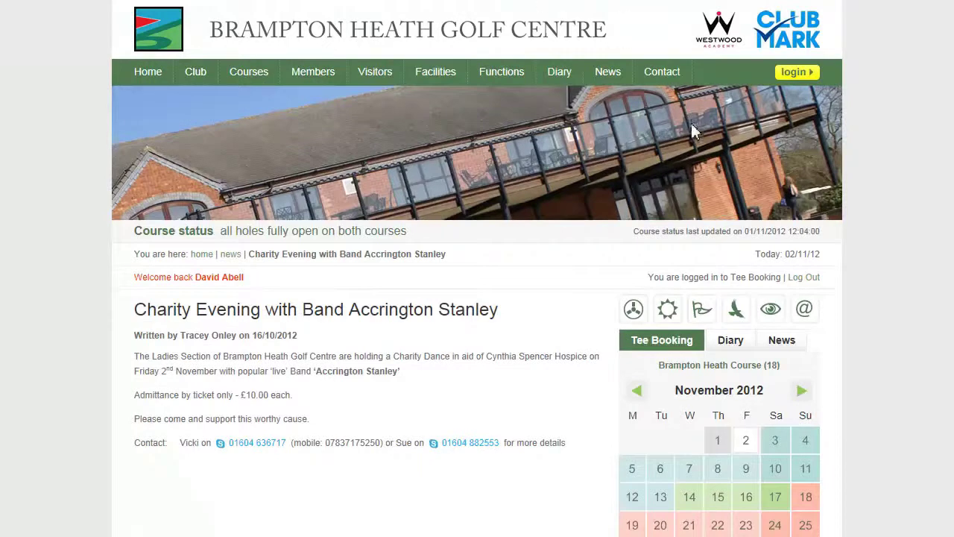
Go to Facilities > Driving Range and scroll down to its links box
mouse_move(347, 79)
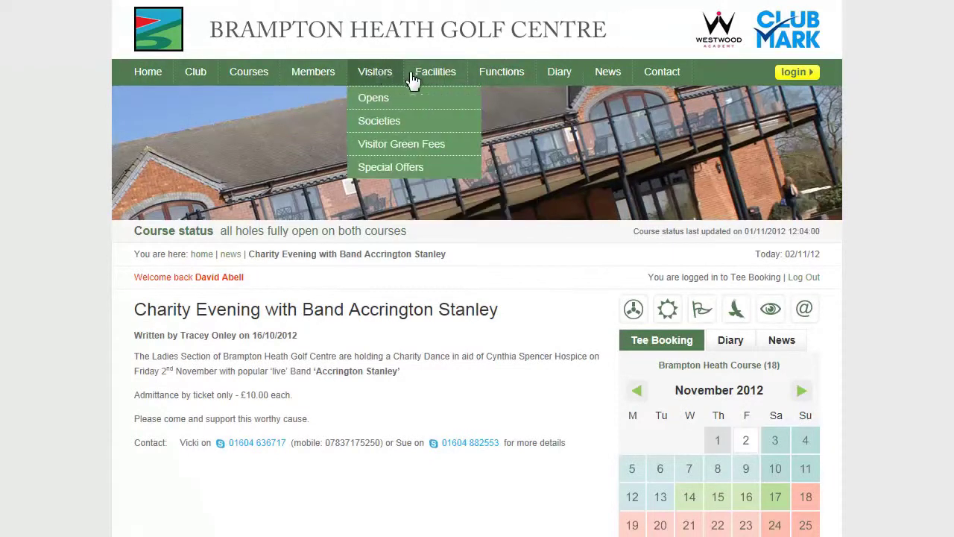
mouse_move(419, 78)
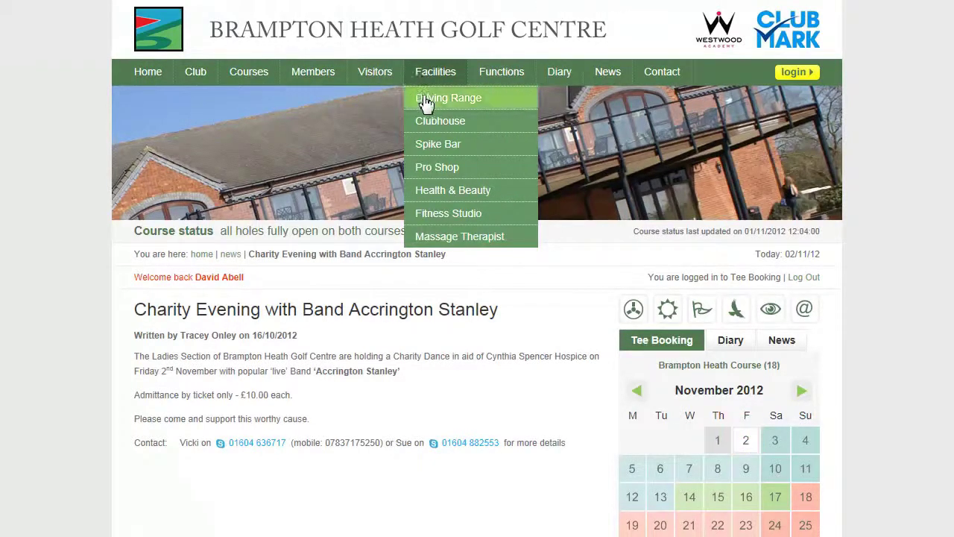
click(423, 98)
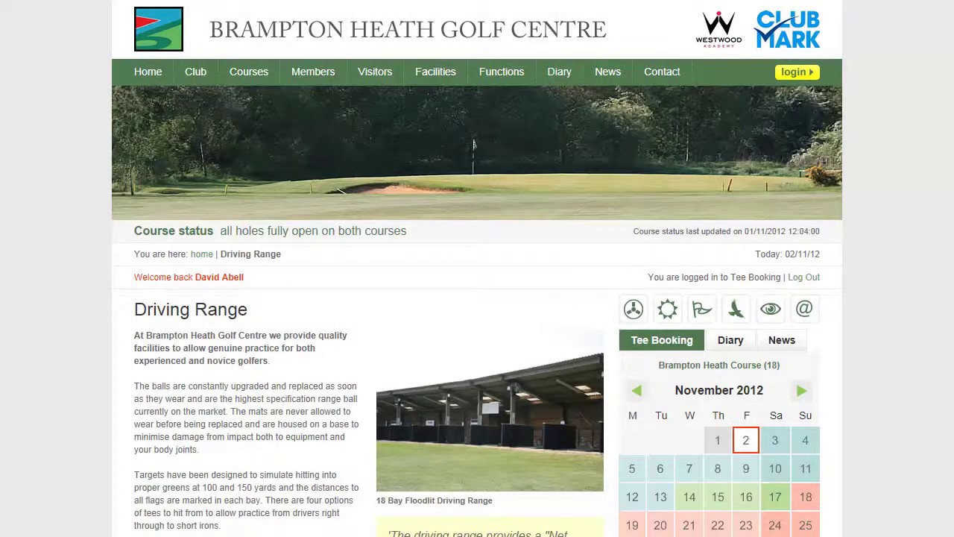
scroll(944, 167, down, 1)
scroll(477, 269, down, 2)
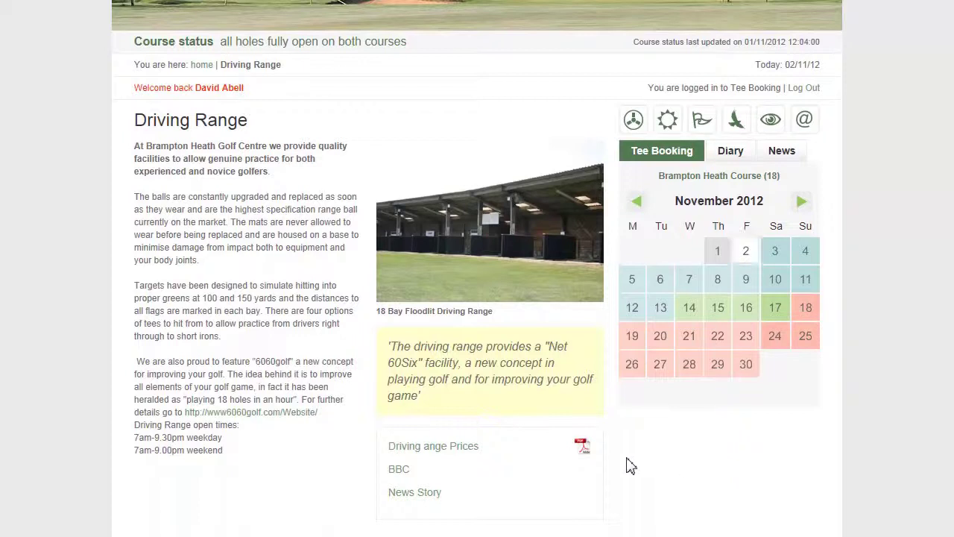
Try the prices PDF, BBC and News Story links in the Driving Range links box
click(588, 451)
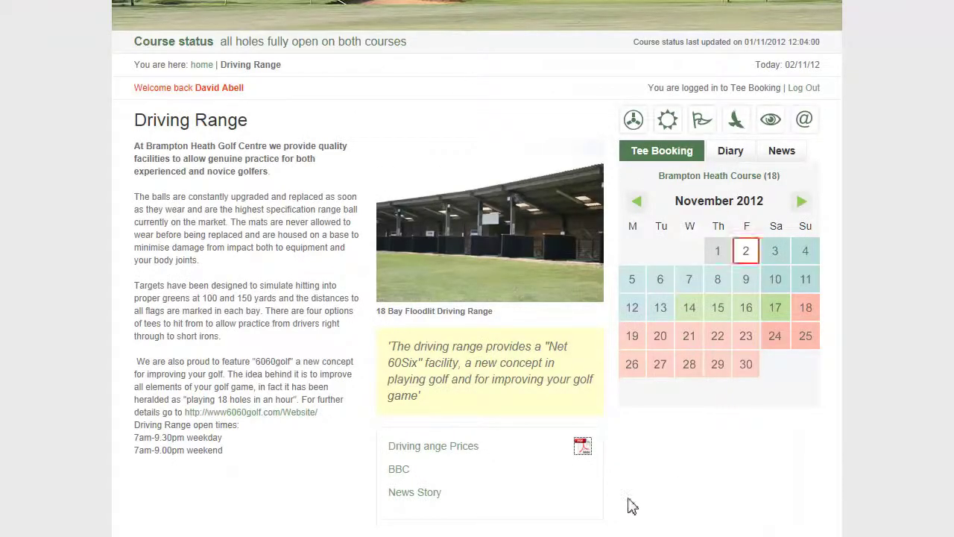
click(399, 470)
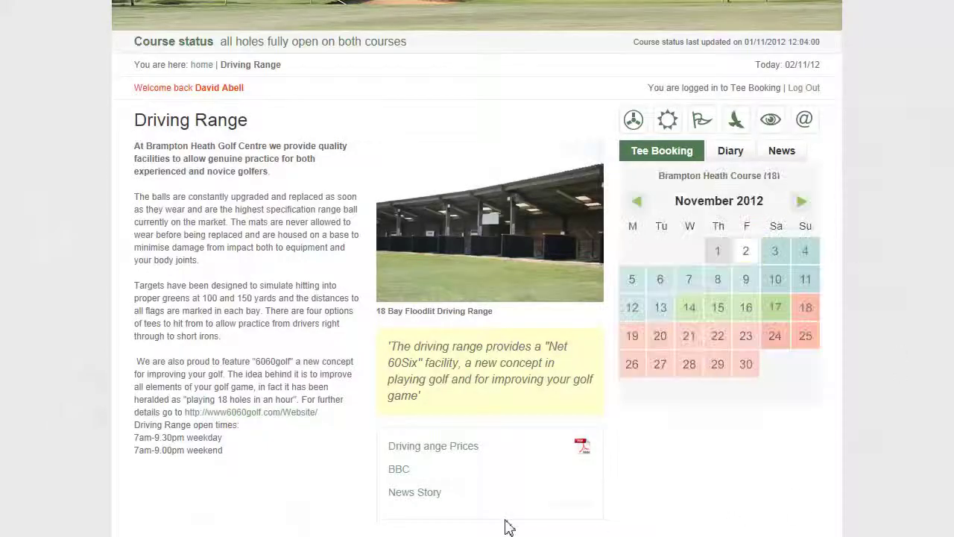
click(429, 495)
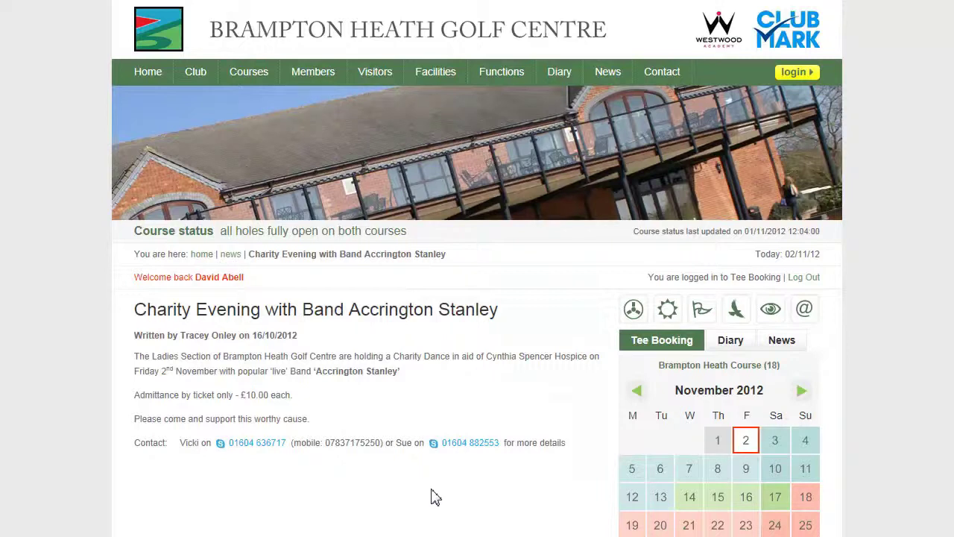
mouse_move(535, 72)
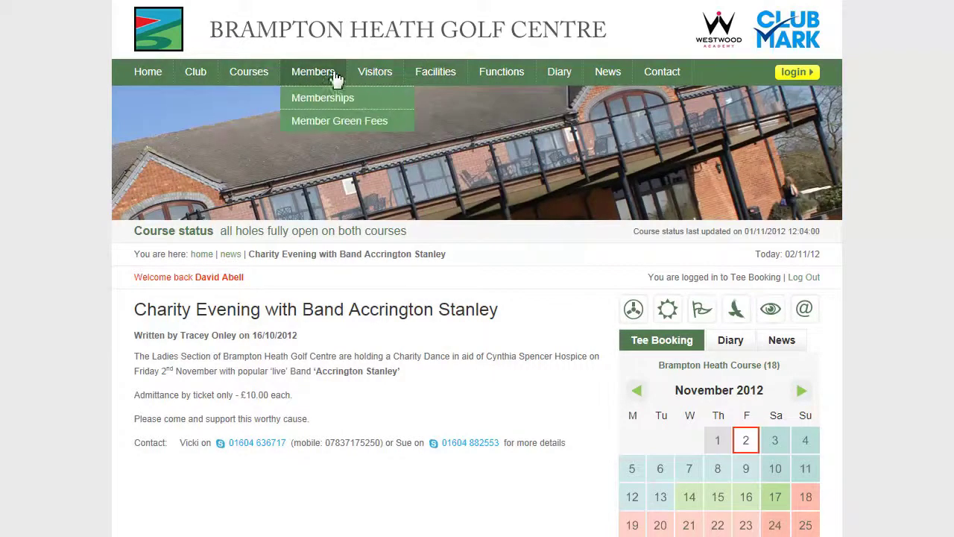
mouse_move(384, 82)
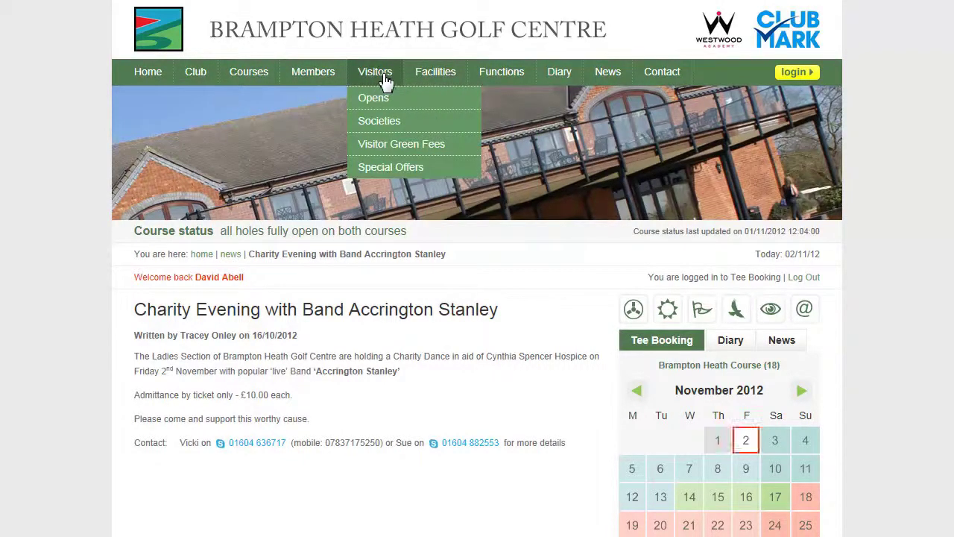
mouse_move(432, 79)
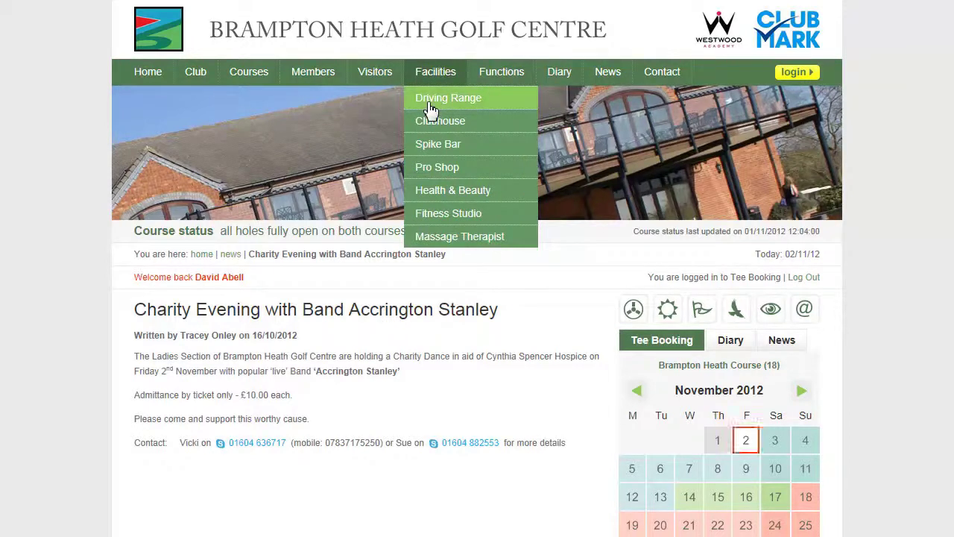